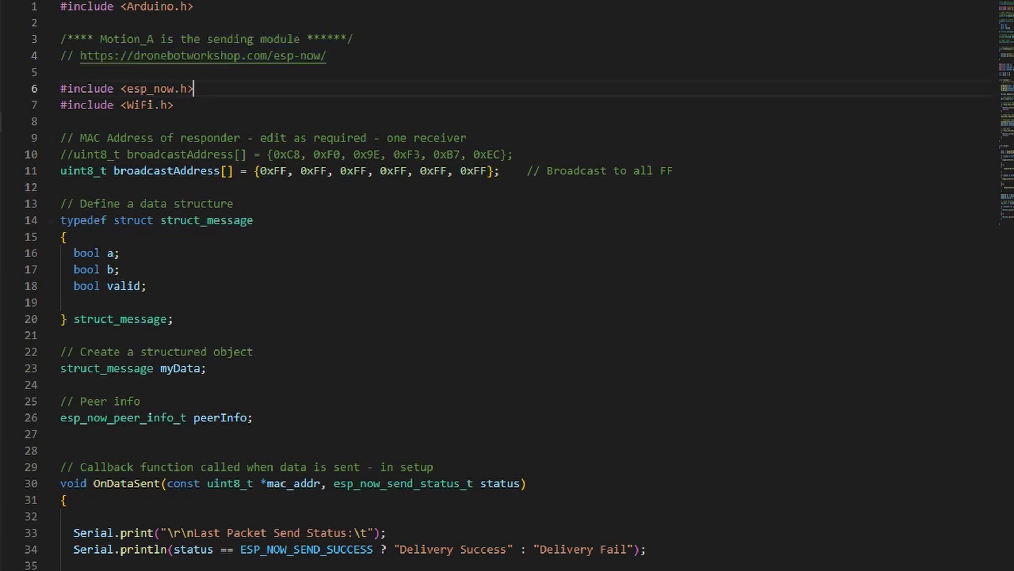
Step: Highlight the sender's library includes, commented responder MAC line and 0xFF broadcast address
key("shift+Up")
key("shift+Up")
key("shift+Up")
key("shift+Home")
left_click_drag(513, 154, 187, 154)
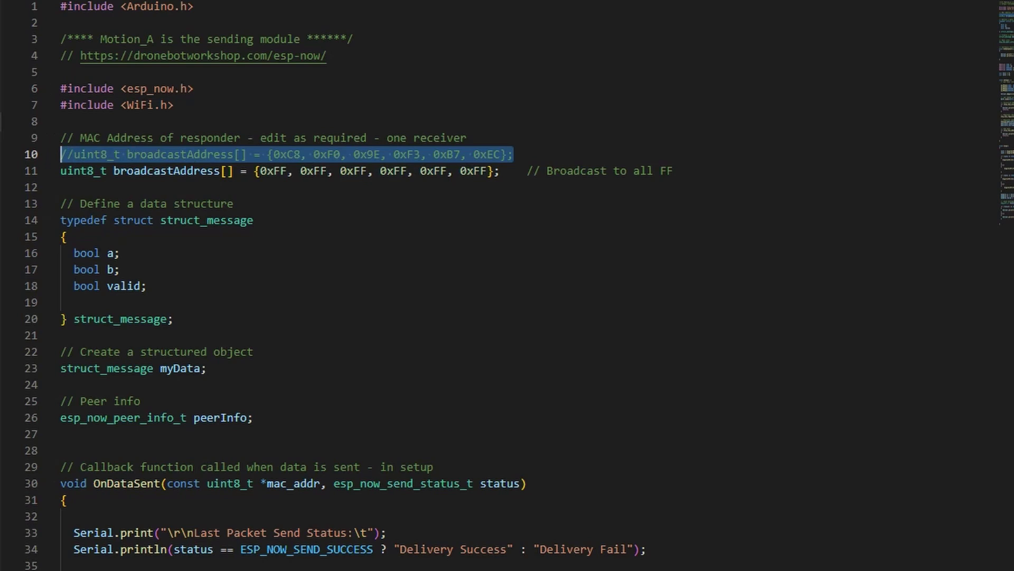
left_click(515, 154)
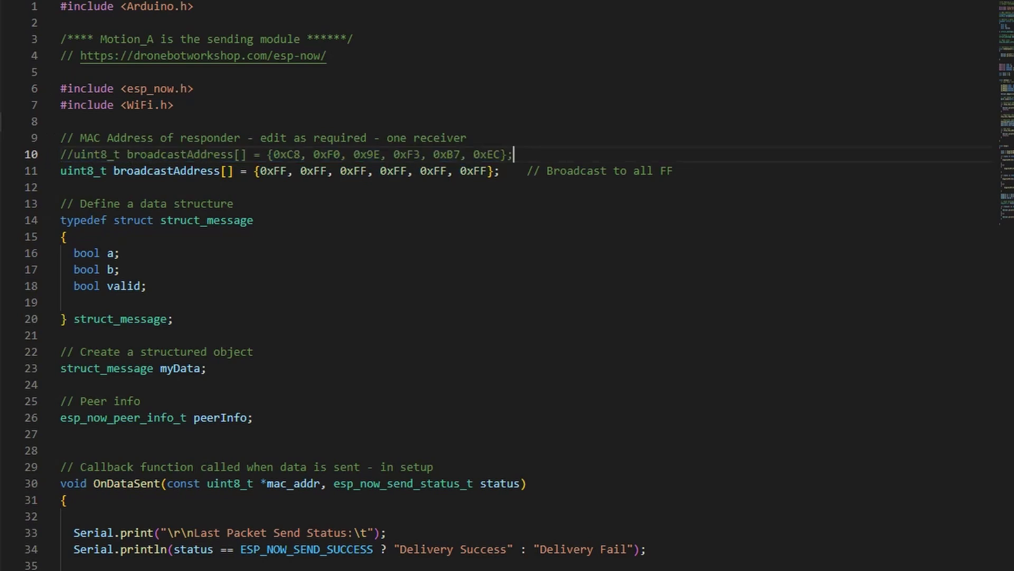
left_click_drag(620, 172, 62, 171)
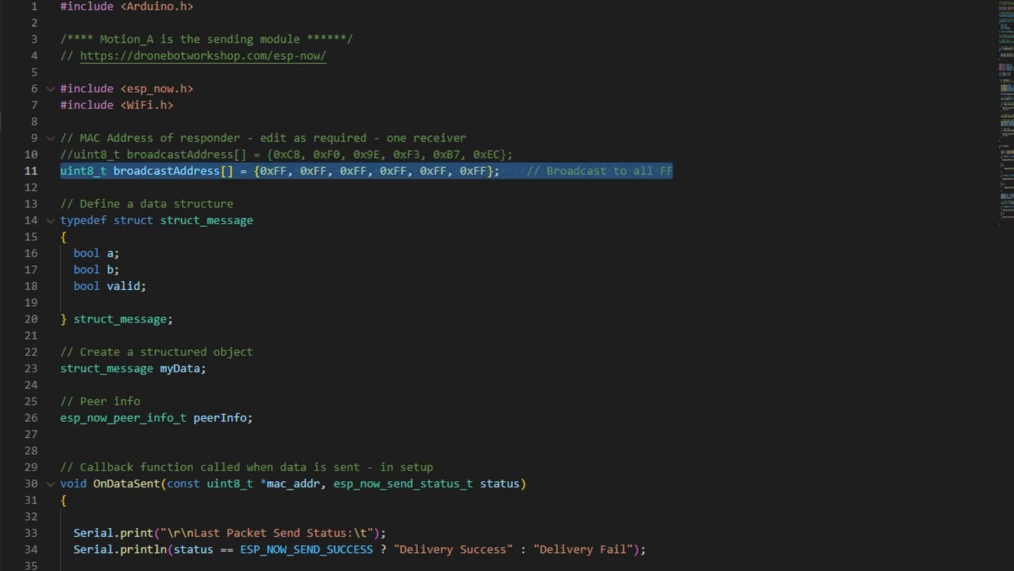
left_click(220, 172)
left_click_drag(260, 172, 355, 171)
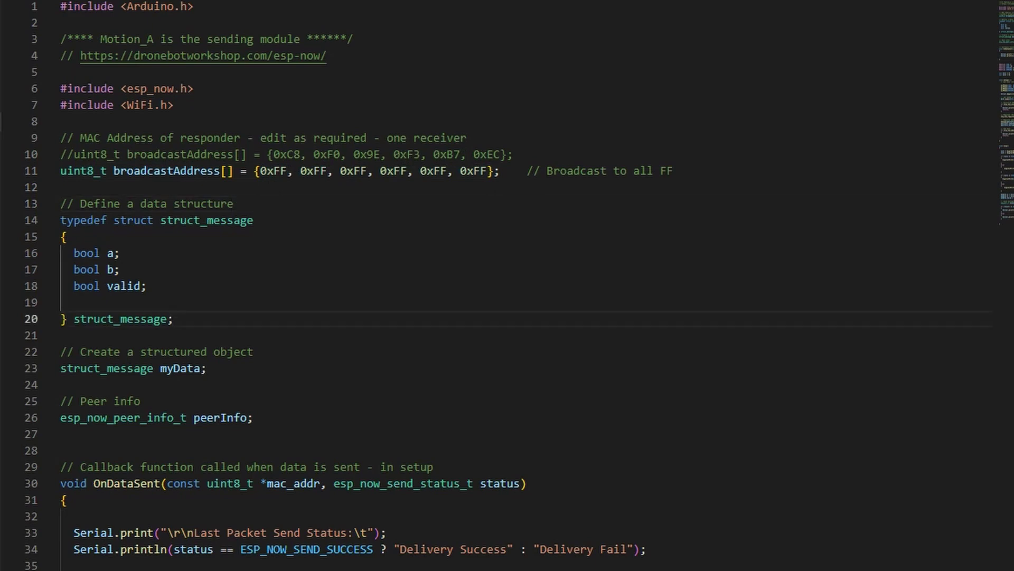
Step: Highlight the sender's data structure, myData object, peerInfo and OnDataSent callback
left_click_drag(207, 368, 60, 204)
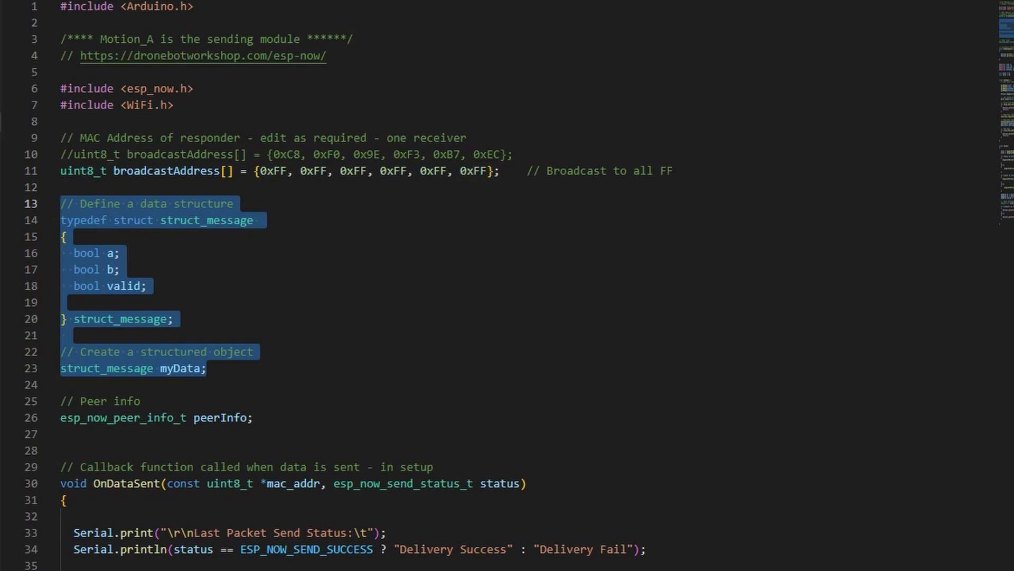
left_click(120, 270)
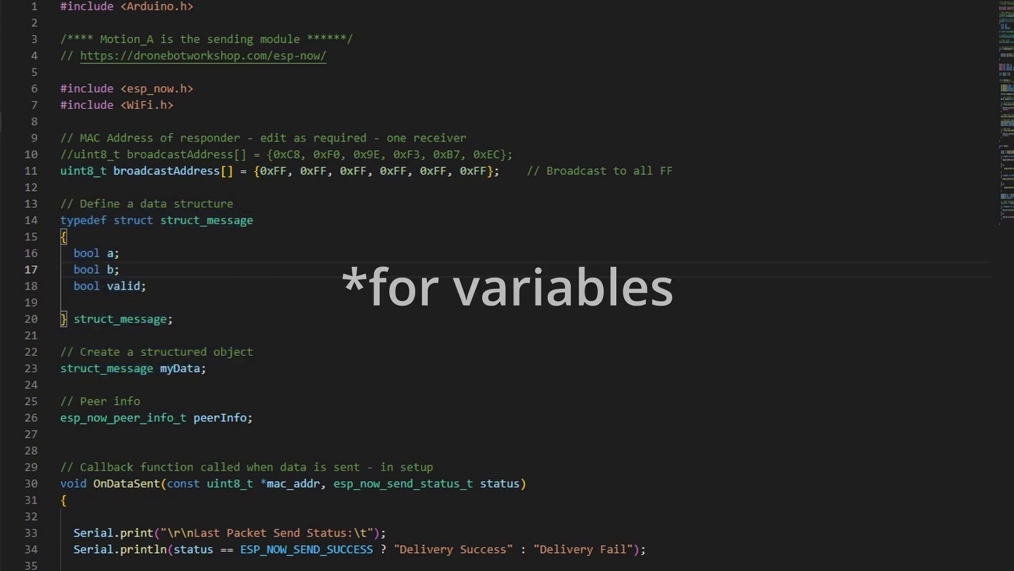
scroll(508, 286, "down", 2)
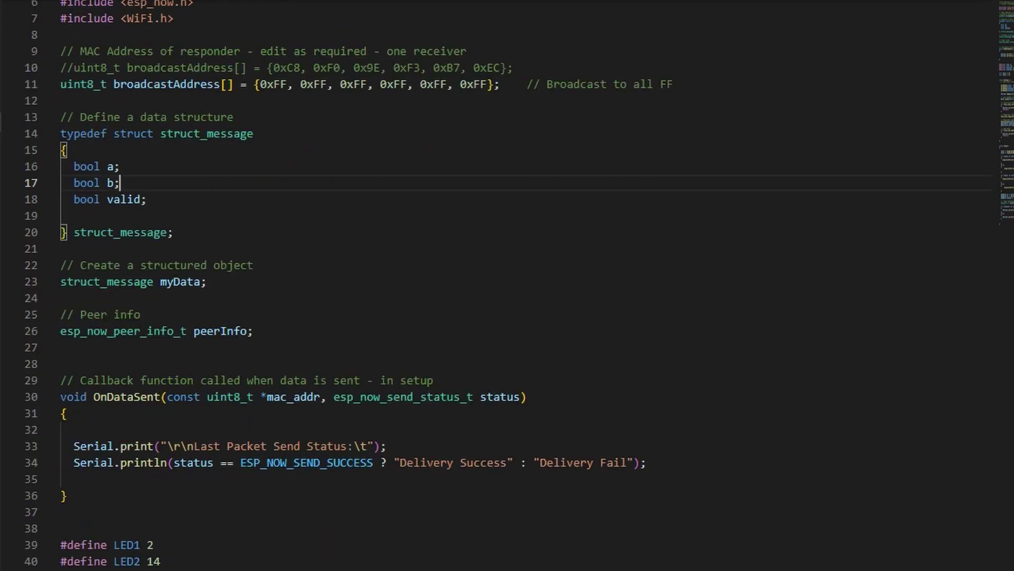
scroll(507, 285, "down", 2)
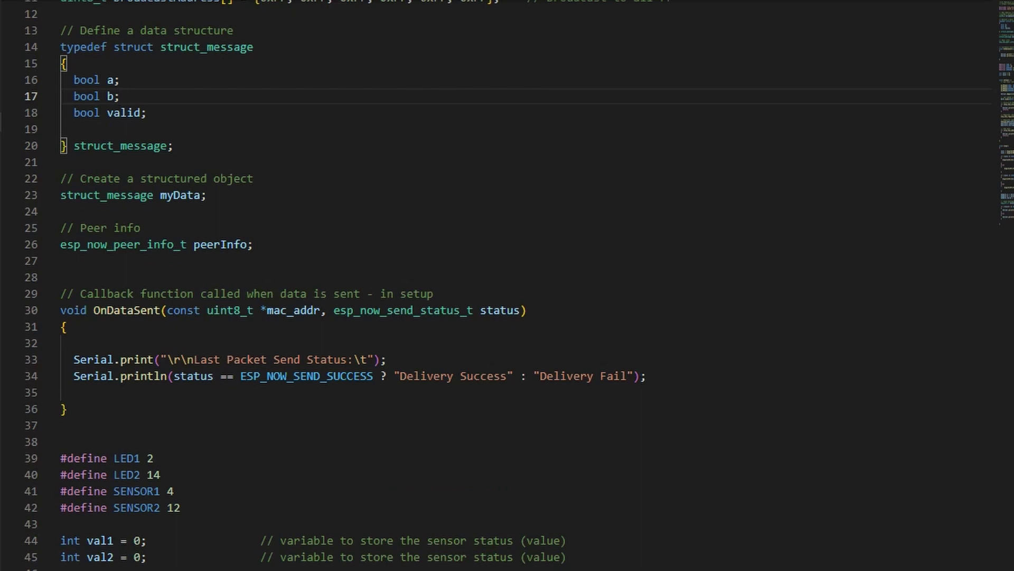
left_click_drag(68, 409, 64, 342)
left_click(68, 408)
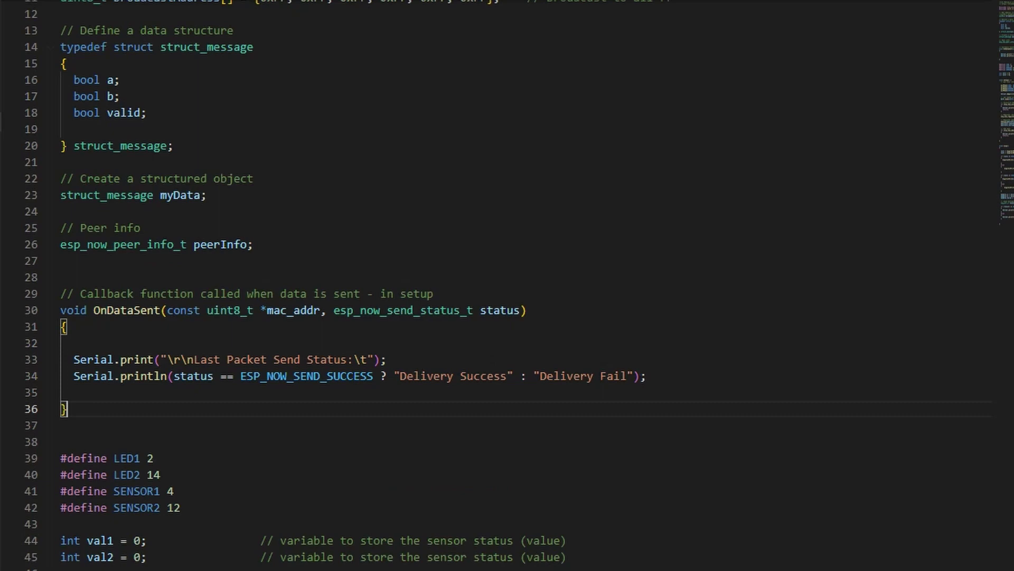
key("shift+Up")
key("shift+Up")
key("shift+Up")
key("shift+Up")
key("shift+Up")
key("shift+Up")
key("shift+Up")
key("shift+Up")
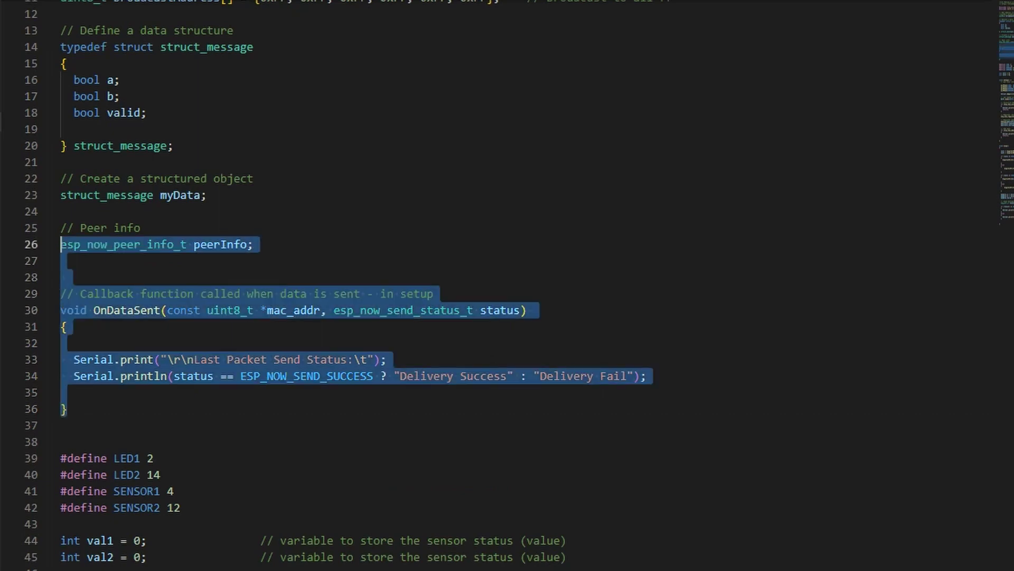
key("shift+Up")
left_click(64, 326)
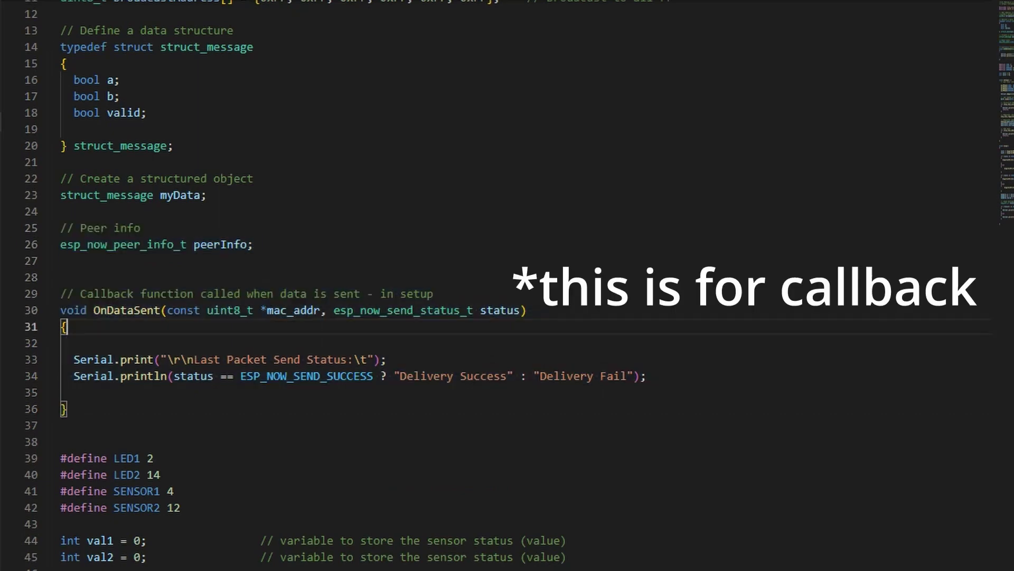
scroll(507, 285, "down", 2)
scroll(507, 286, "down", 2)
scroll(507, 285, "down", 3)
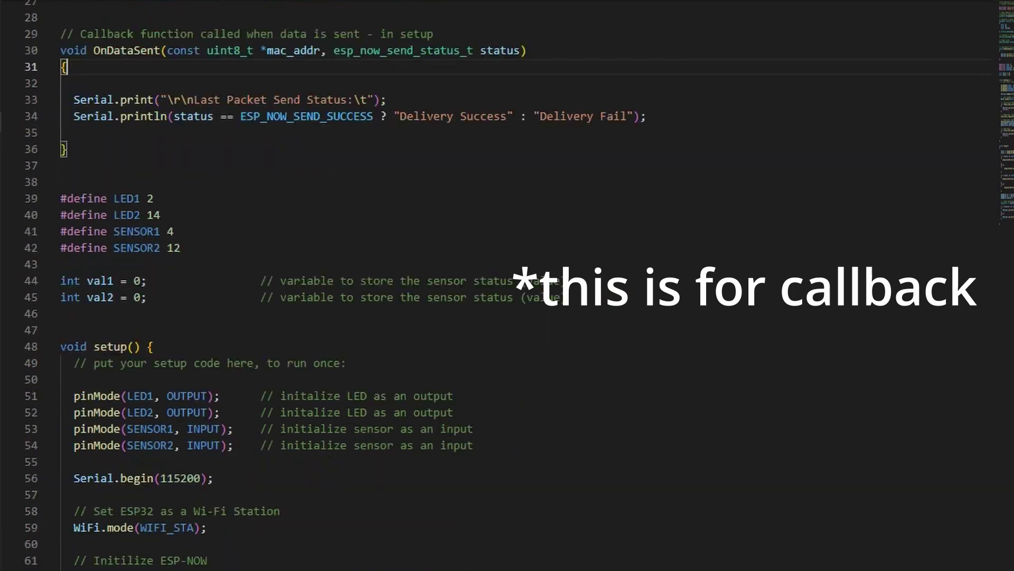
scroll(507, 286, "down", 3)
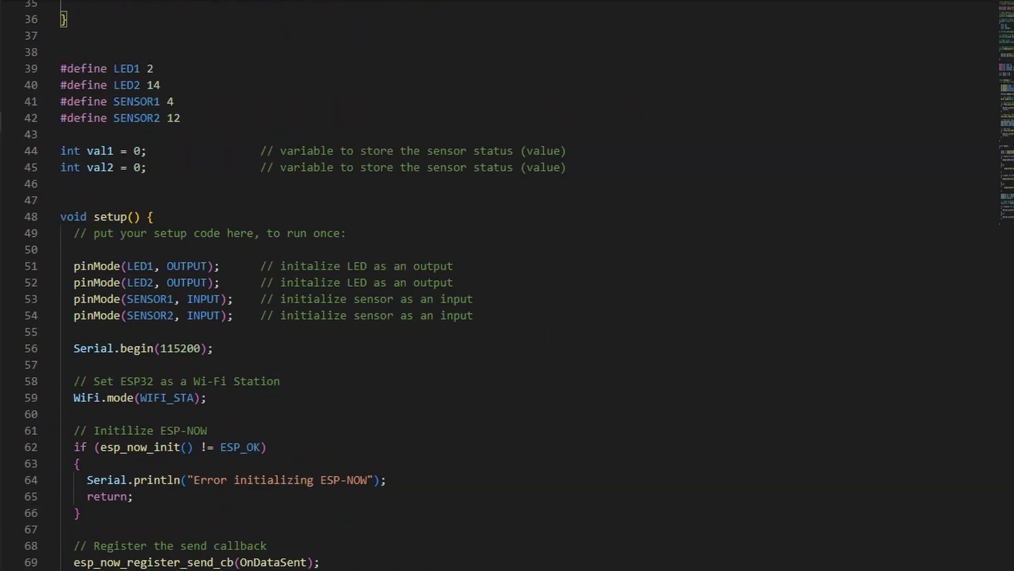
scroll(508, 285, "down", 2)
scroll(507, 286, "down", 2)
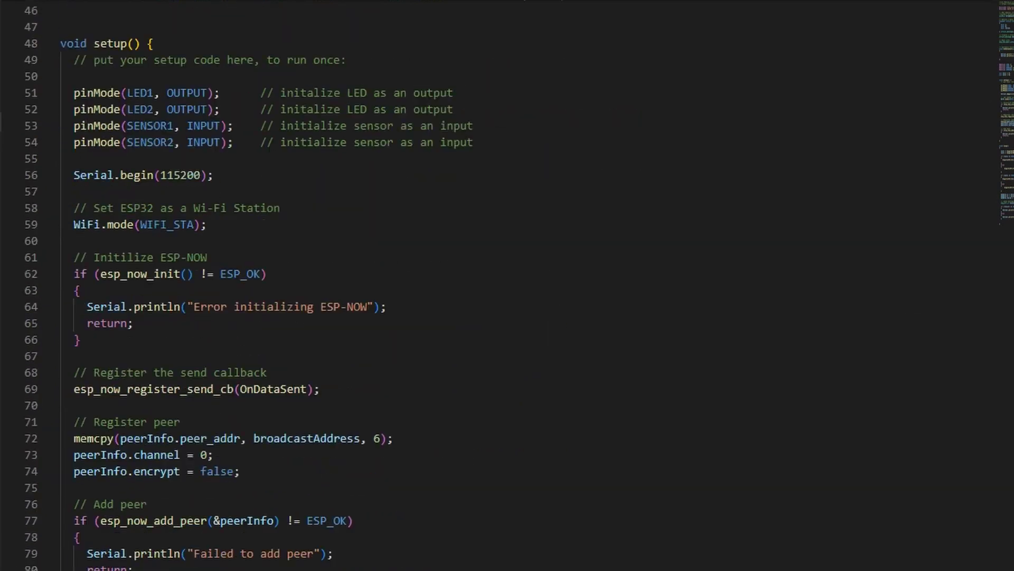
Step: Highlight the sender's Wi-Fi station mode, ESP-NOW init, peer registration and myData send code
left_click_drag(208, 224, 64, 224)
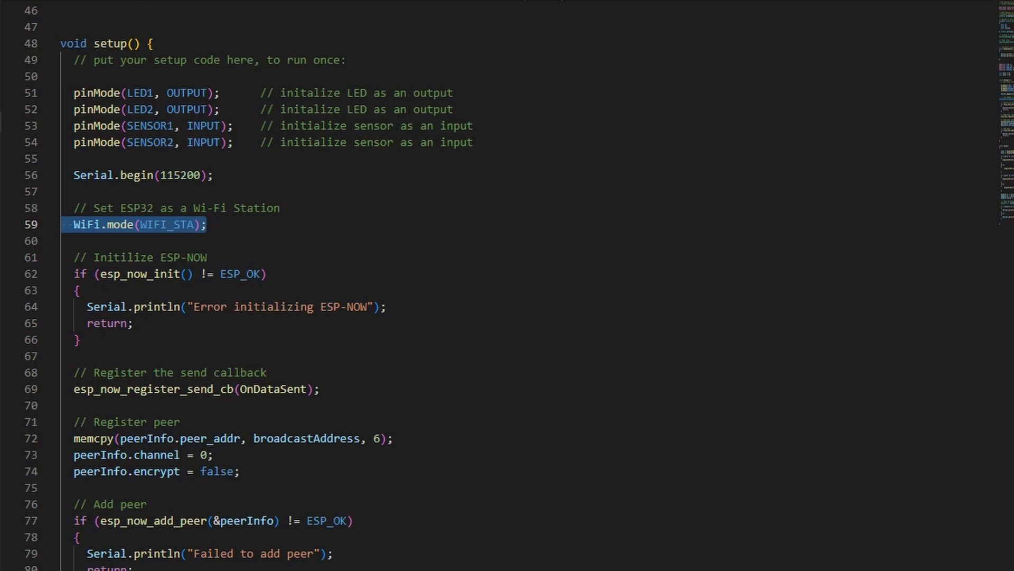
left_click_drag(63, 404, 74, 274)
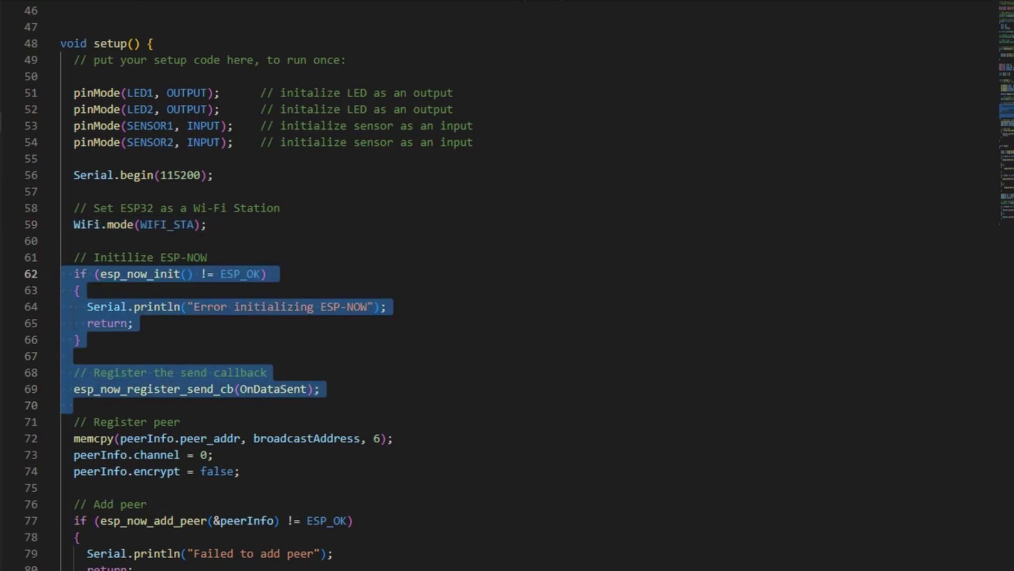
left_click(357, 389)
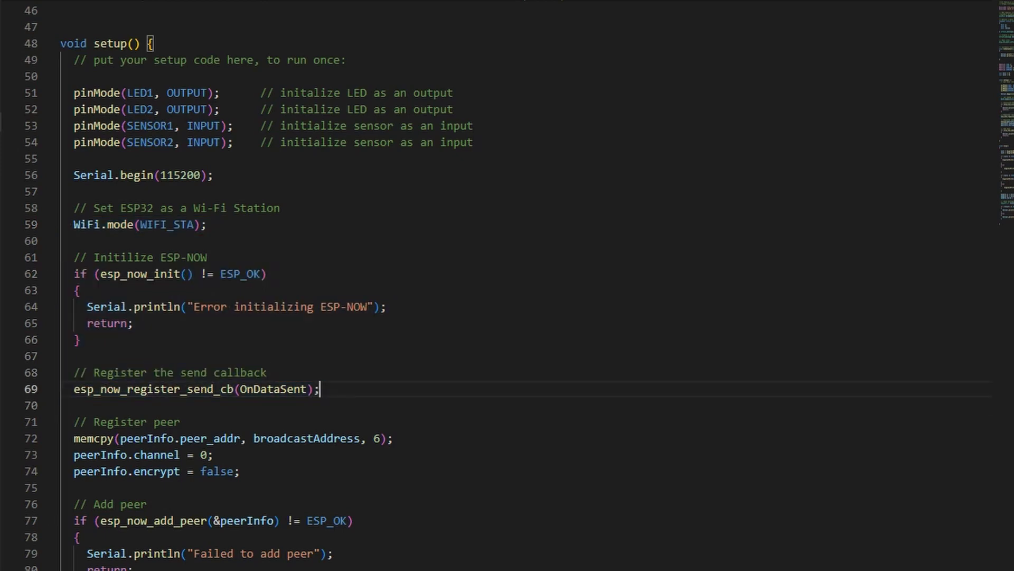
scroll(507, 317, "down", 2)
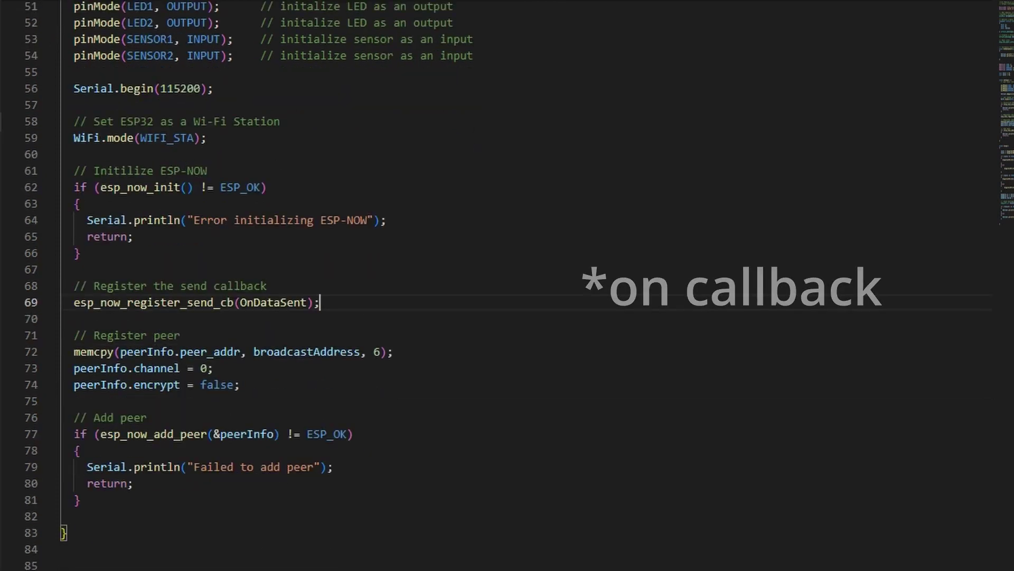
mouse_move(83, 499)
left_mouse_down()
mouse_move(63, 417)
mouse_move(63, 334)
left_mouse_up()
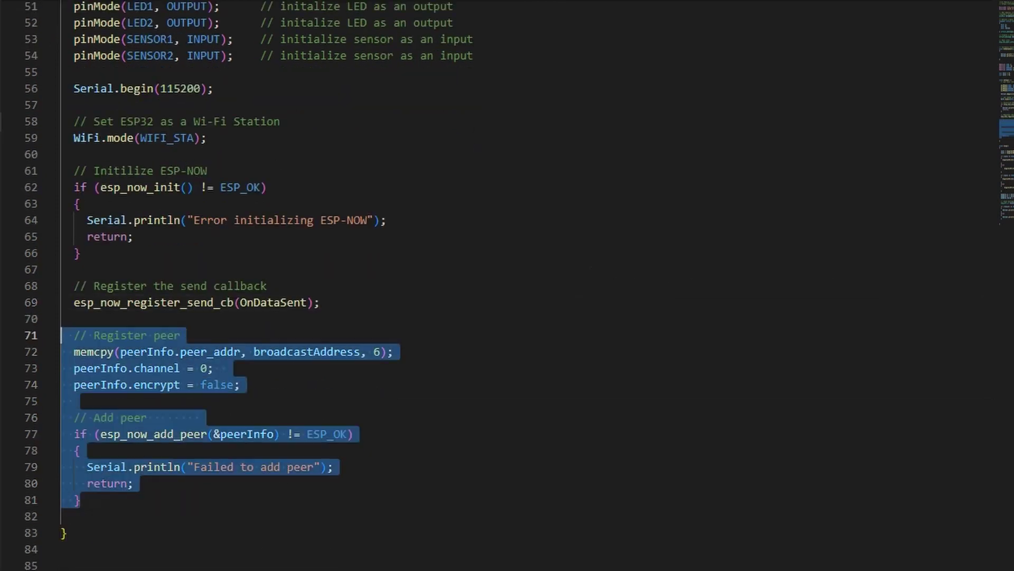
left_click(201, 417)
scroll(201, 417, "down", 4)
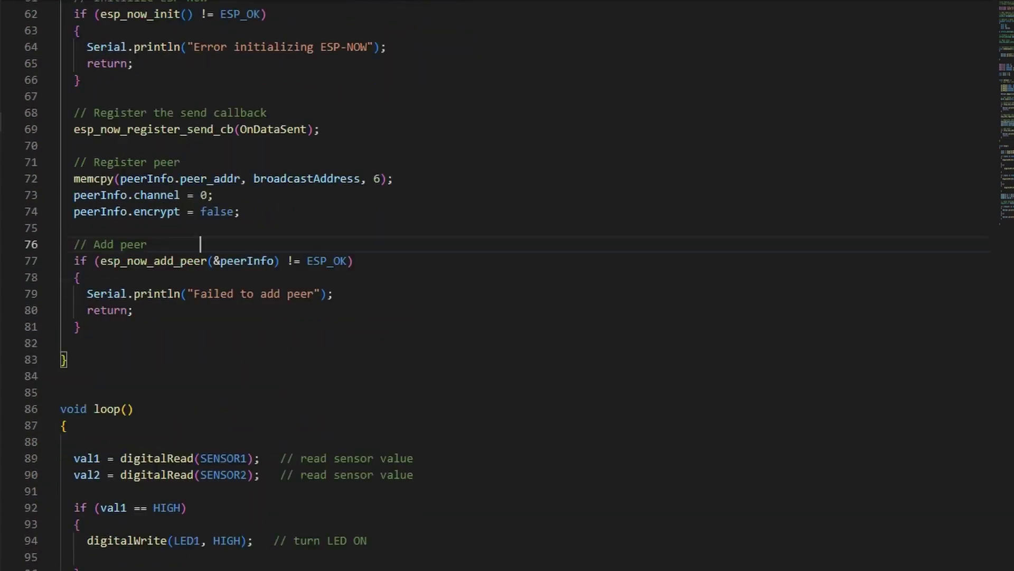
scroll(201, 244, "down", 3)
scroll(202, 244, "down", 3)
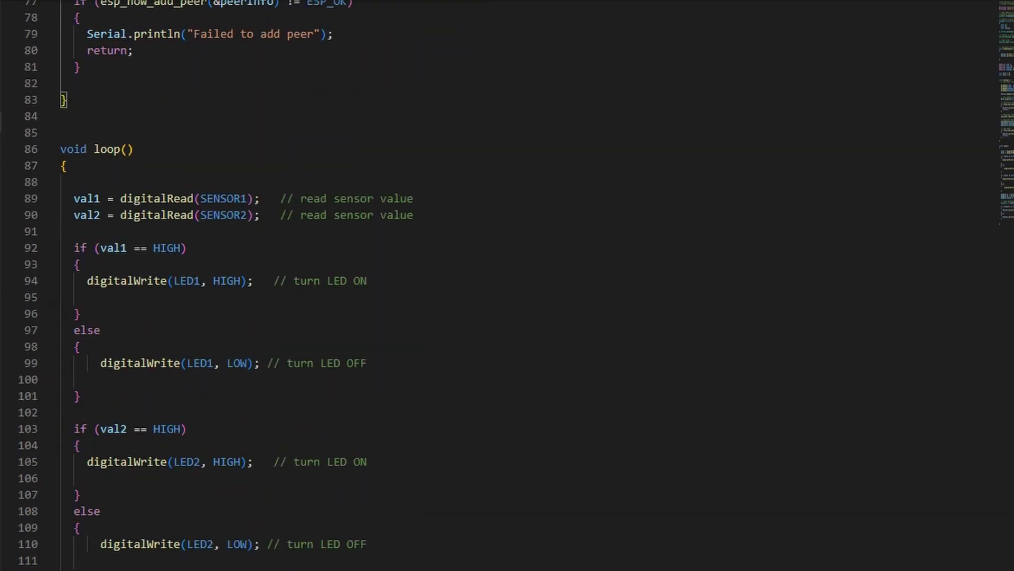
scroll(201, 244, "down", 4)
scroll(201, 244, "down", 3)
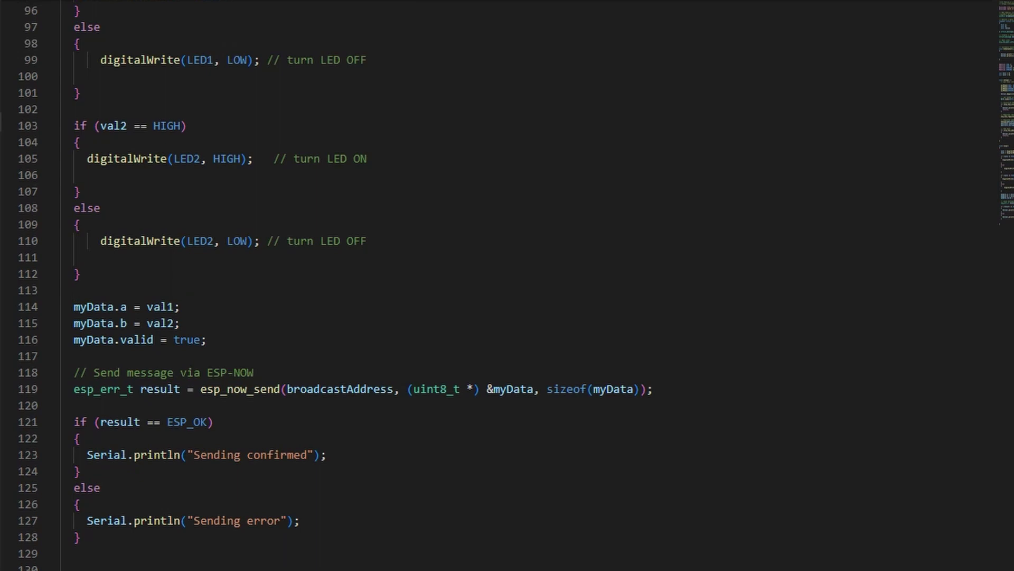
mouse_move(652, 389)
left_mouse_down()
mouse_move(63, 388)
mouse_move(62, 306)
left_mouse_up()
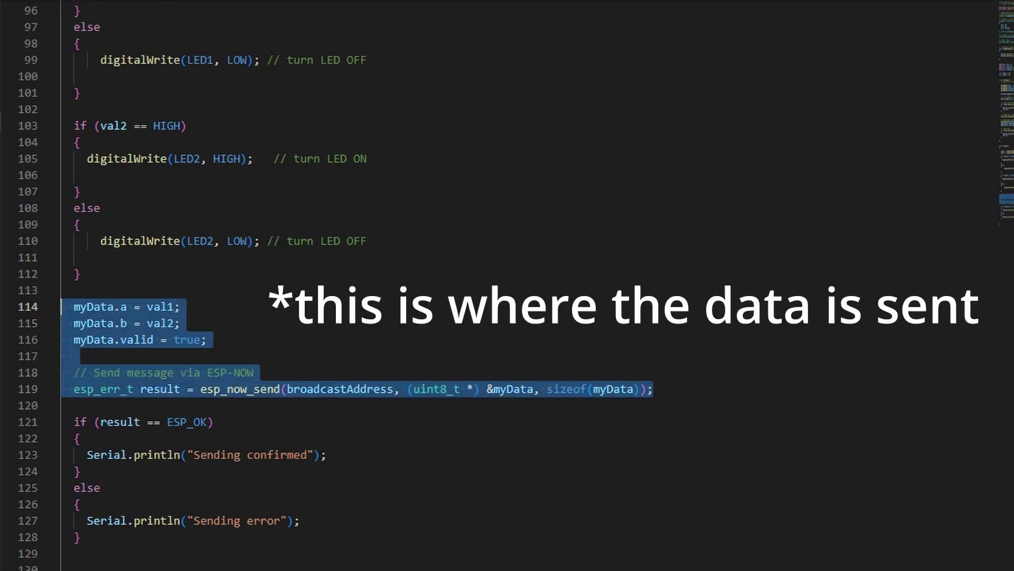
left_click(318, 356)
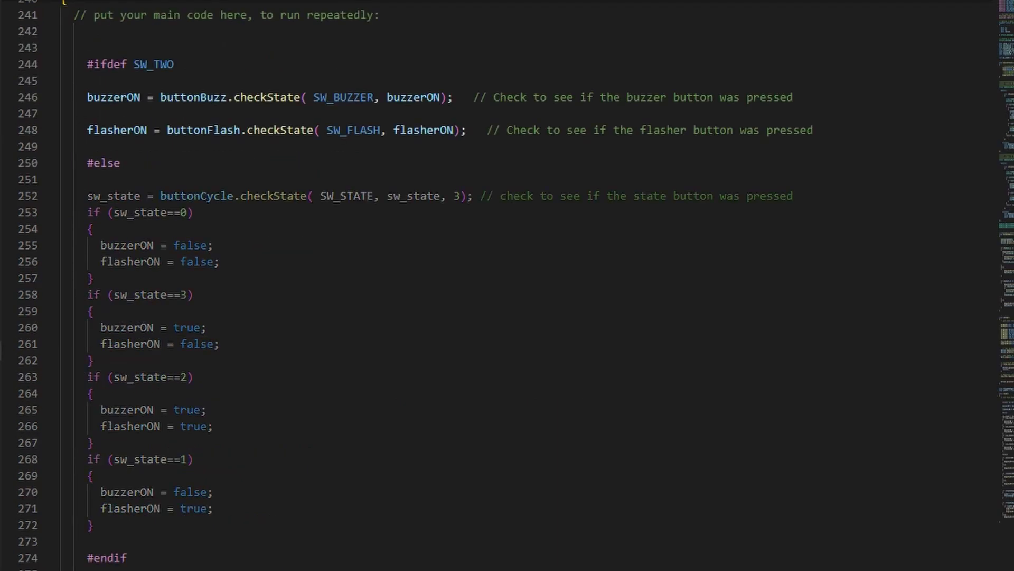
scroll(507, 286, "up", 10)
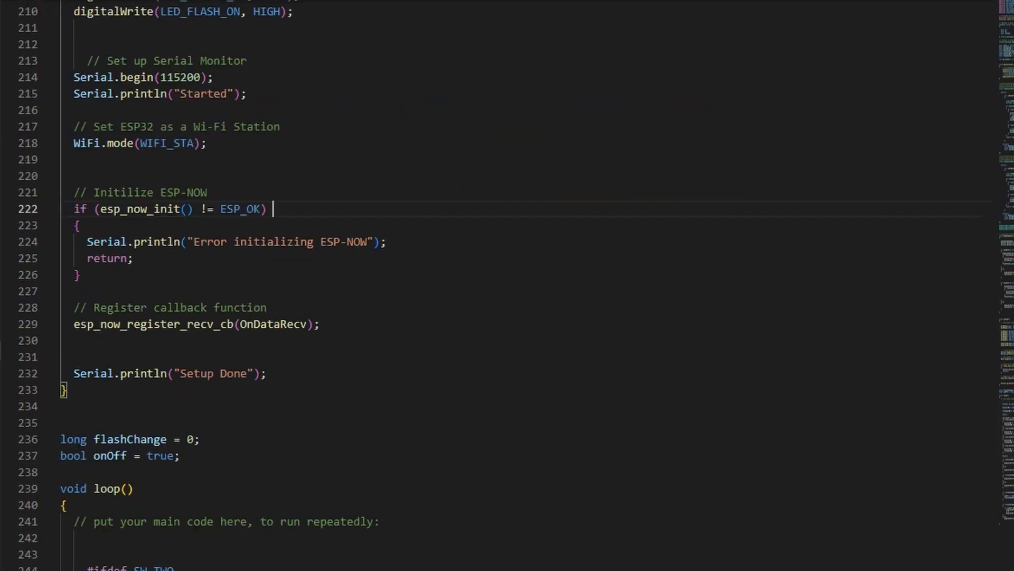
scroll(508, 285, "up", 20)
scroll(507, 286, "up", 5)
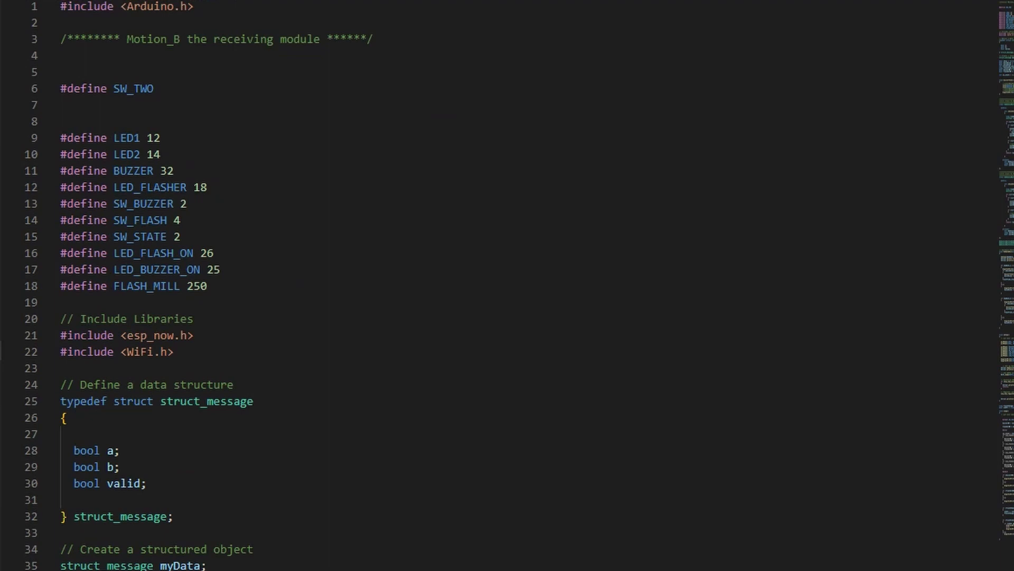
Step: In the receiver sketch, highlight the data structure definition and myData object
left_click(238, 105)
scroll(507, 286, "down", 2)
scroll(507, 285, "down", 2)
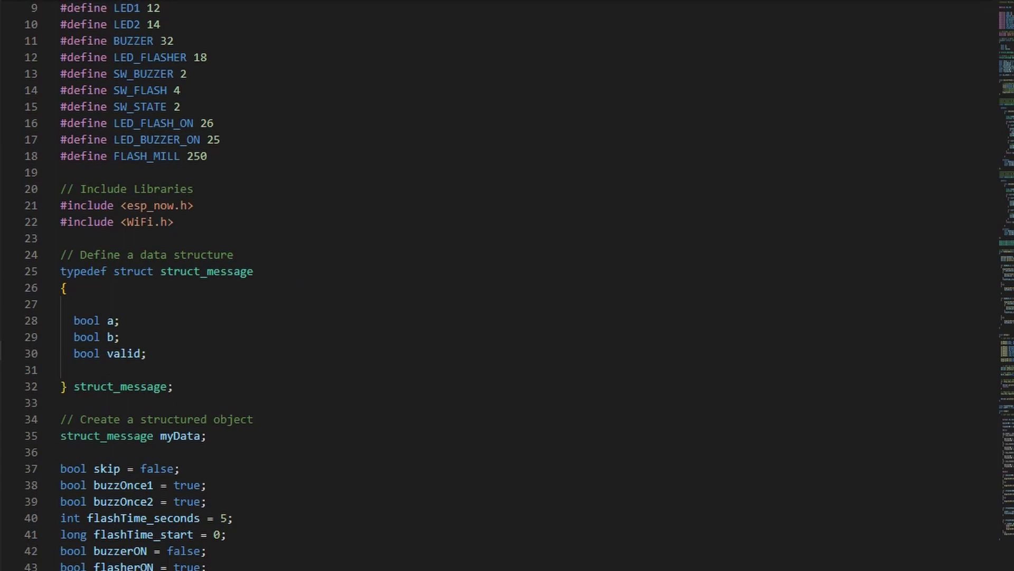
left_click_drag(206, 436, 61, 254)
key("shift+Up")
key("shift+Up")
key("shift+Up")
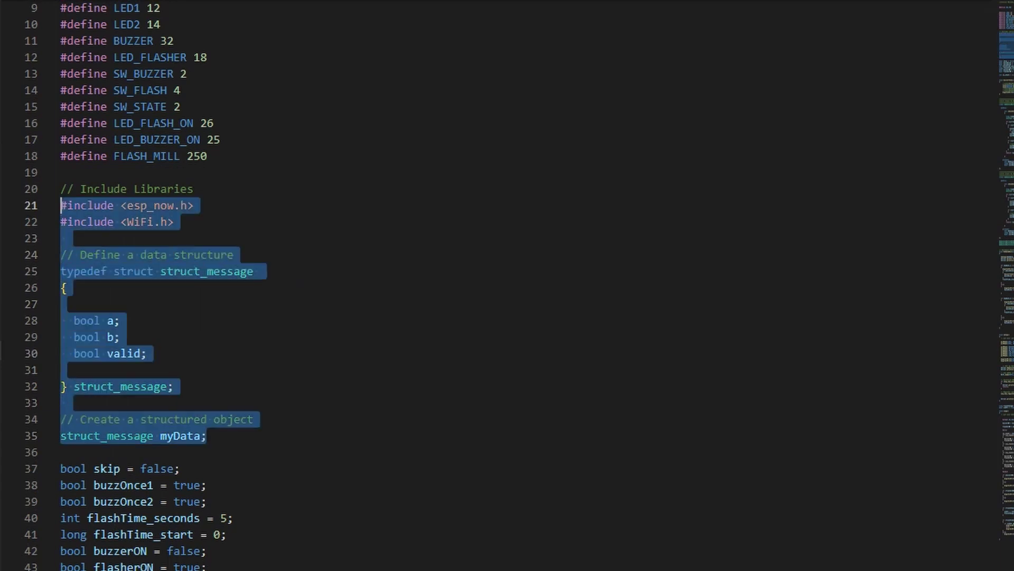
key("shift+Down")
key("shift+Down")
key("shift+Down")
left_click(146, 354)
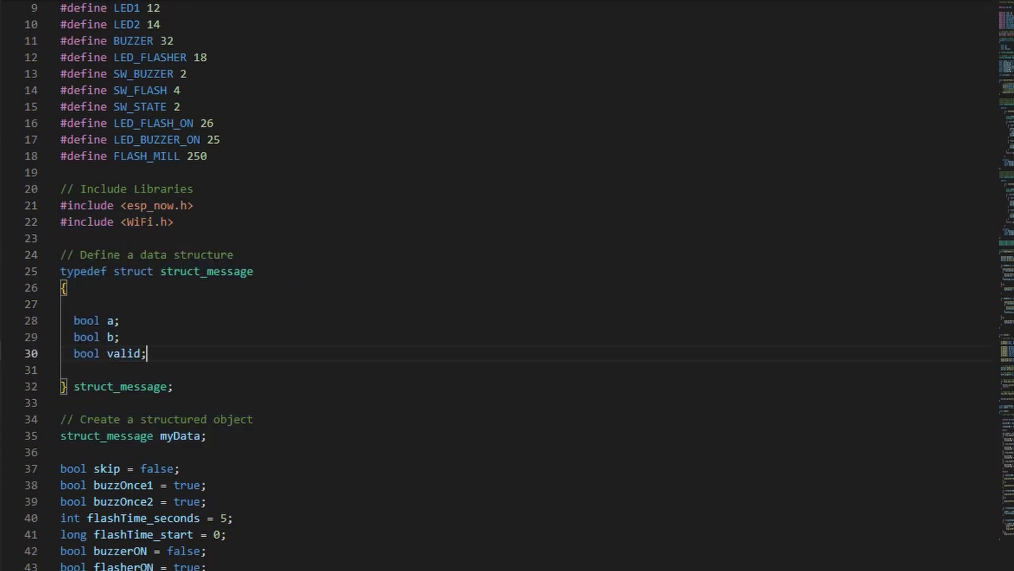
scroll(507, 317, "down", 3)
scroll(507, 317, "down", 3)
scroll(508, 317, "down", 3)
scroll(508, 317, "down", 3)
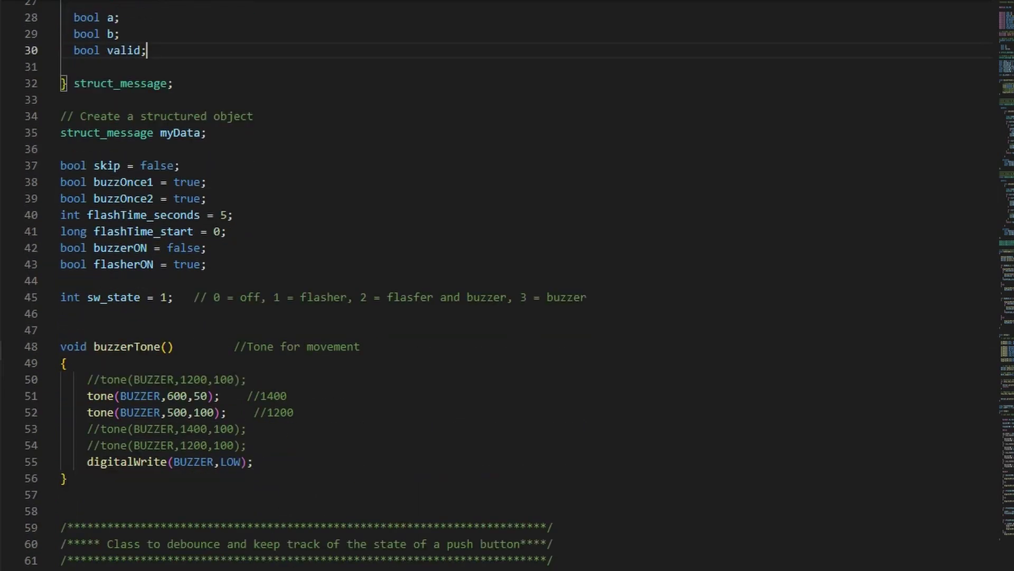
scroll(508, 317, "down", 5)
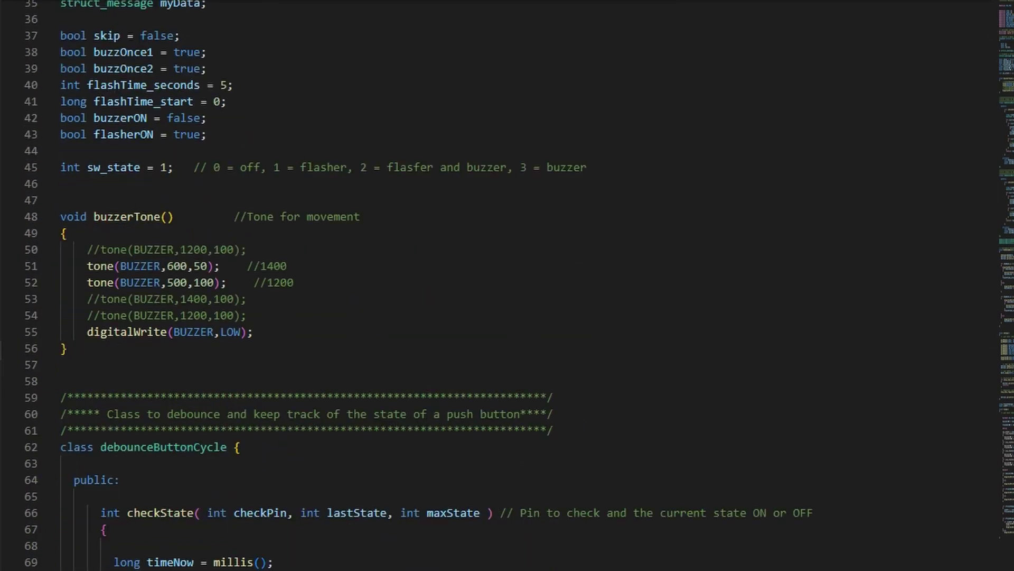
scroll(507, 317, "down", 5)
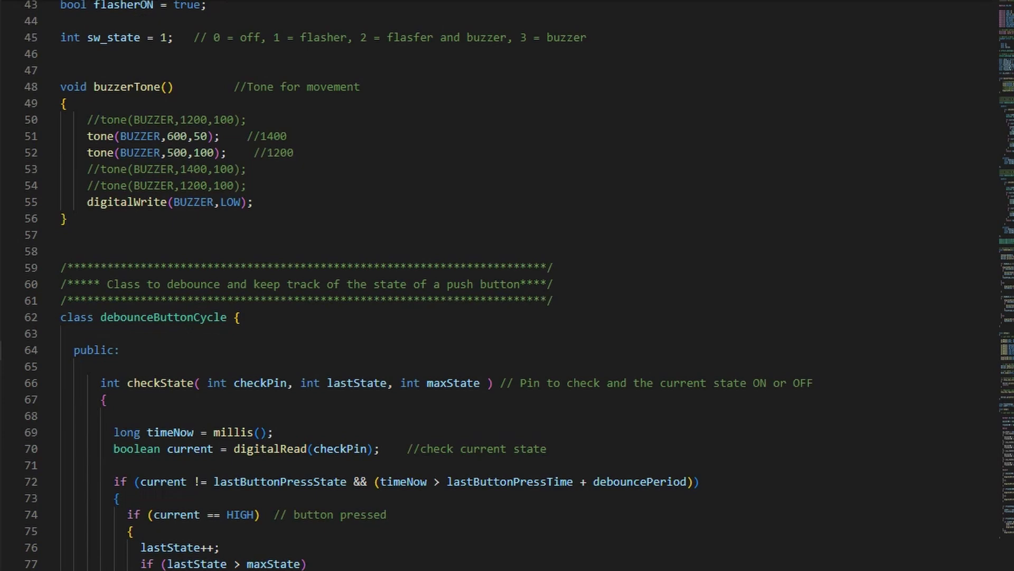
scroll(507, 317, "down", 5)
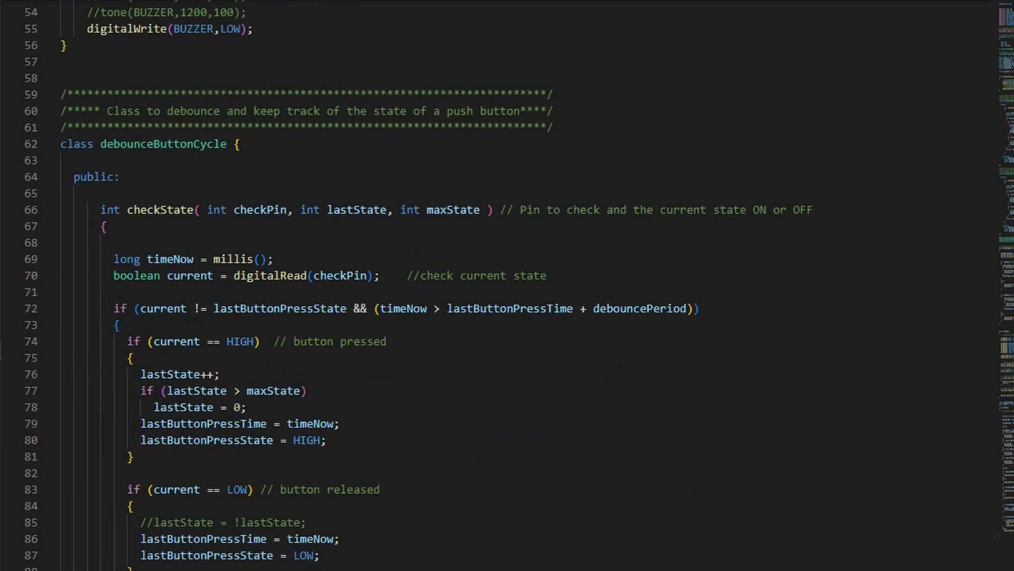
scroll(507, 317, "down", 3)
scroll(508, 317, "down", 3)
scroll(507, 317, "down", 3)
scroll(507, 317, "down", 3)
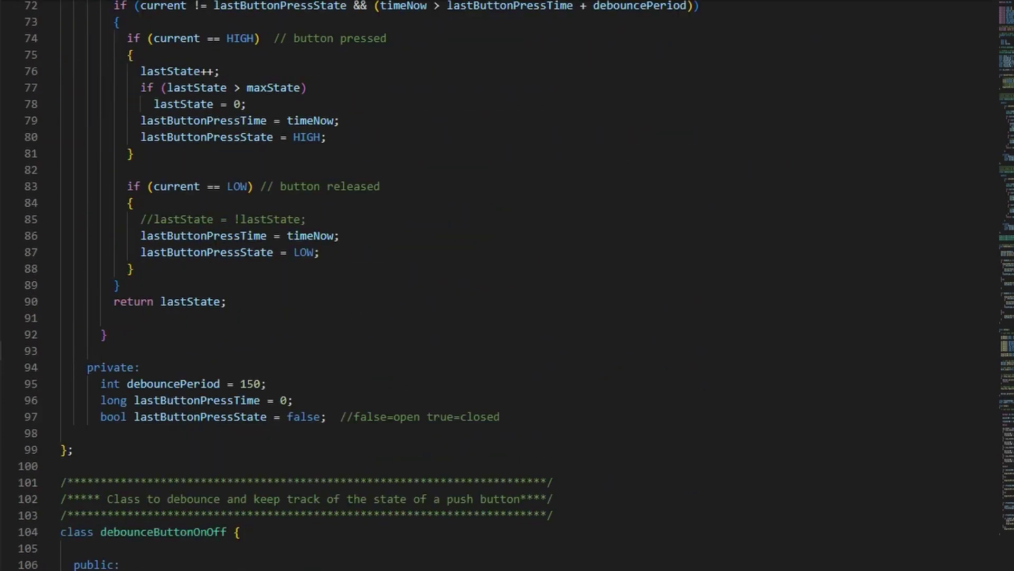
scroll(507, 317, "down", 5)
scroll(507, 317, "down", 4)
scroll(507, 318, "down", 4)
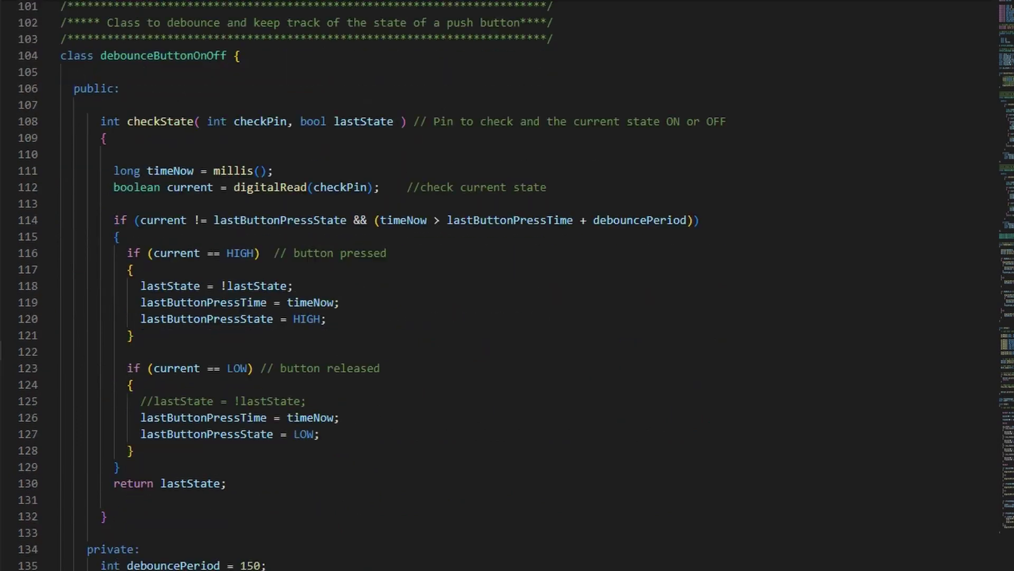
scroll(508, 317, "down", 3)
scroll(507, 317, "down", 3)
scroll(507, 318, "down", 2)
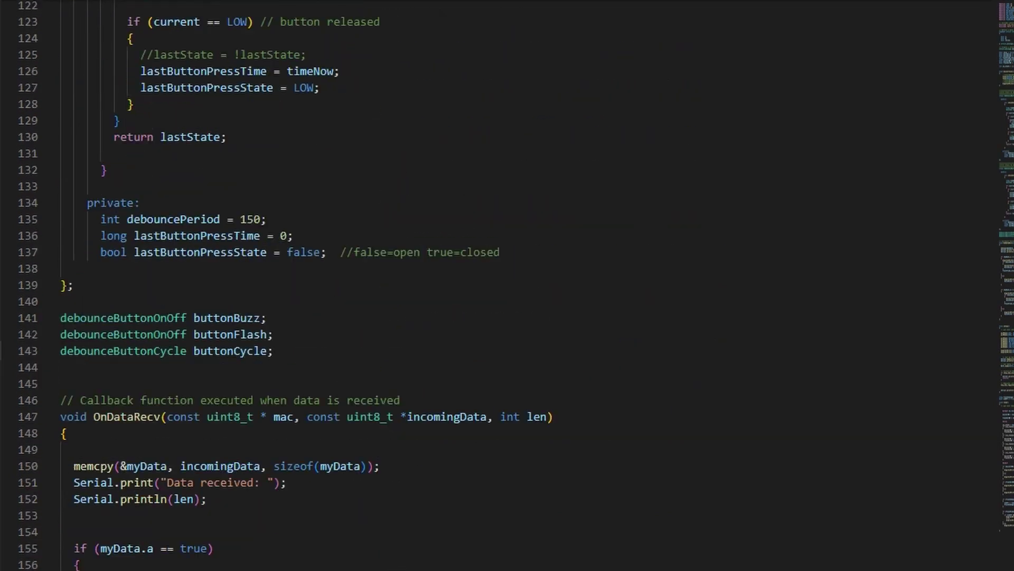
scroll(508, 317, "down", 1)
scroll(507, 317, "down", 2)
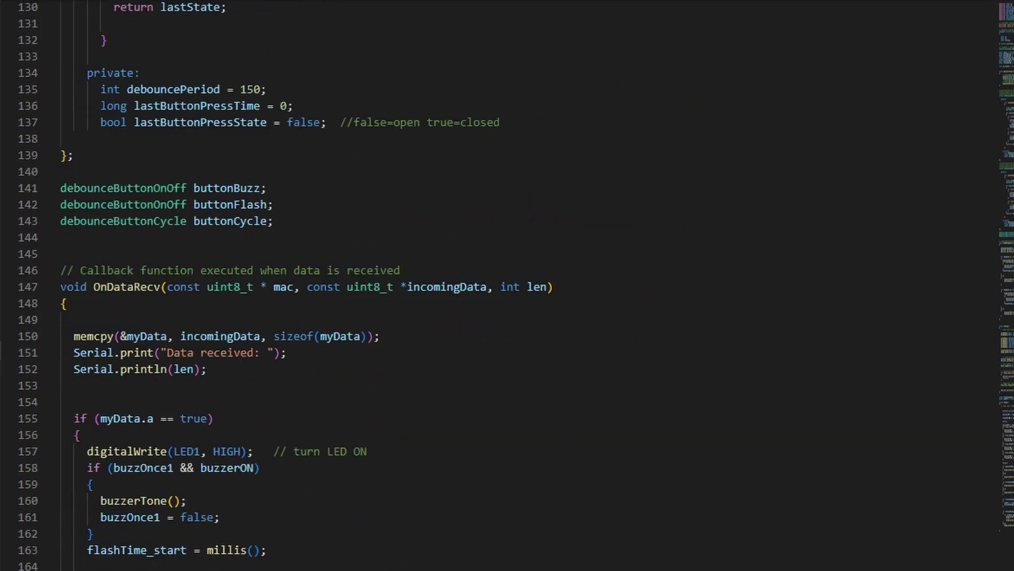
scroll(507, 317, "down", 3)
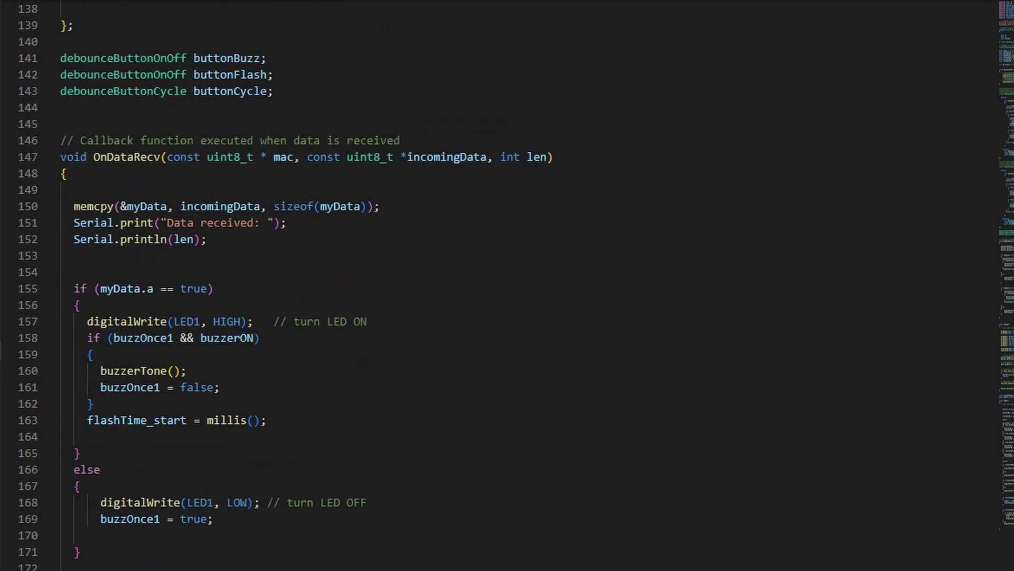
Step: Highlight the OnDataRecv signature, WiFi.mode, esp_now_init and esp_now_register_recv_cb lines in turn
left_click_drag(559, 156, 61, 156)
left_click(62, 256)
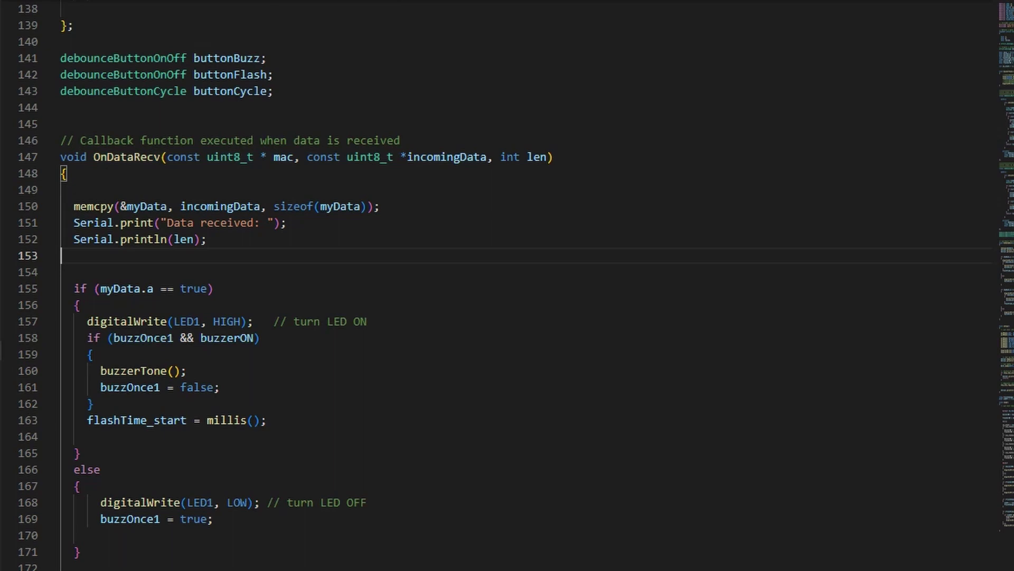
scroll(507, 317, "down", 3)
scroll(507, 318, "down", 4)
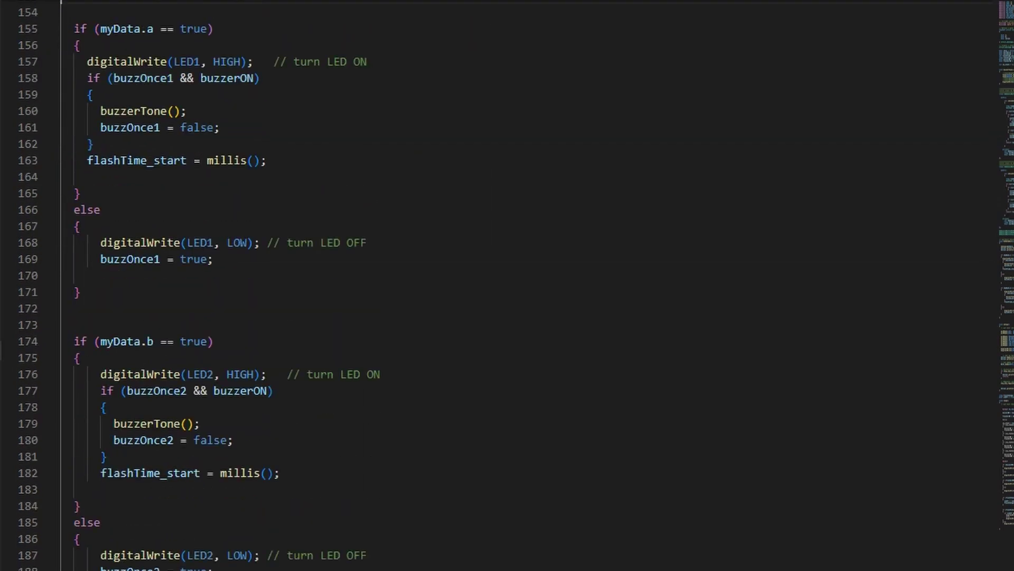
scroll(507, 317, "down", 2)
scroll(507, 317, "down", 3)
scroll(507, 317, "down", 3)
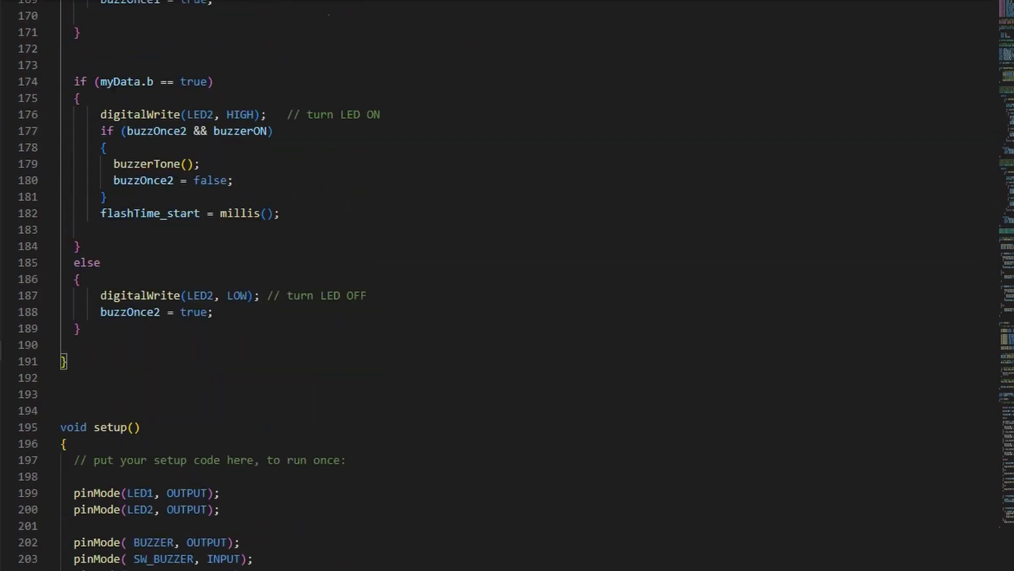
scroll(507, 317, "down", 3)
scroll(507, 317, "down", 3)
scroll(508, 317, "down", 3)
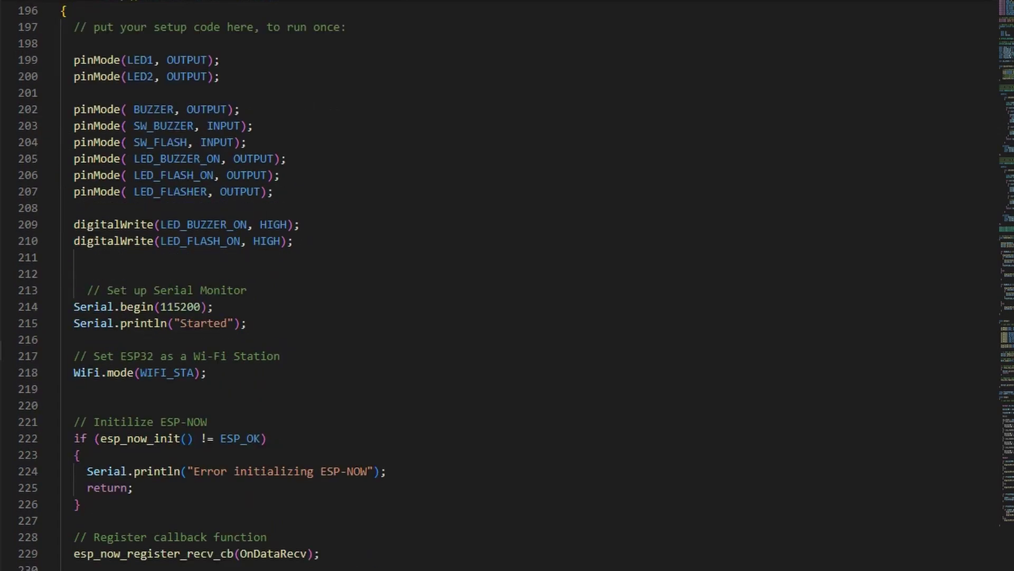
scroll(507, 317, "down", 2)
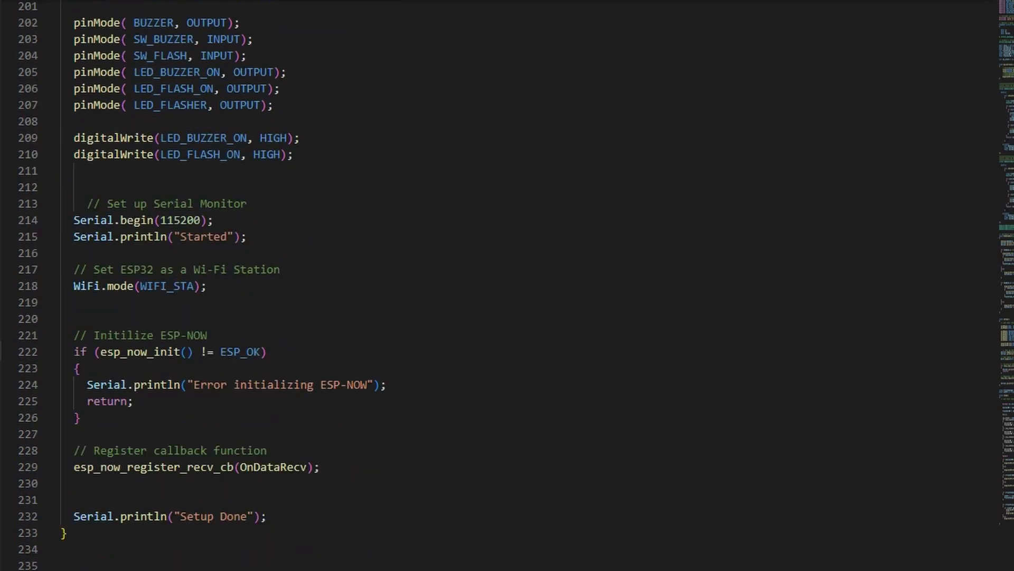
left_click_drag(281, 269, 62, 302)
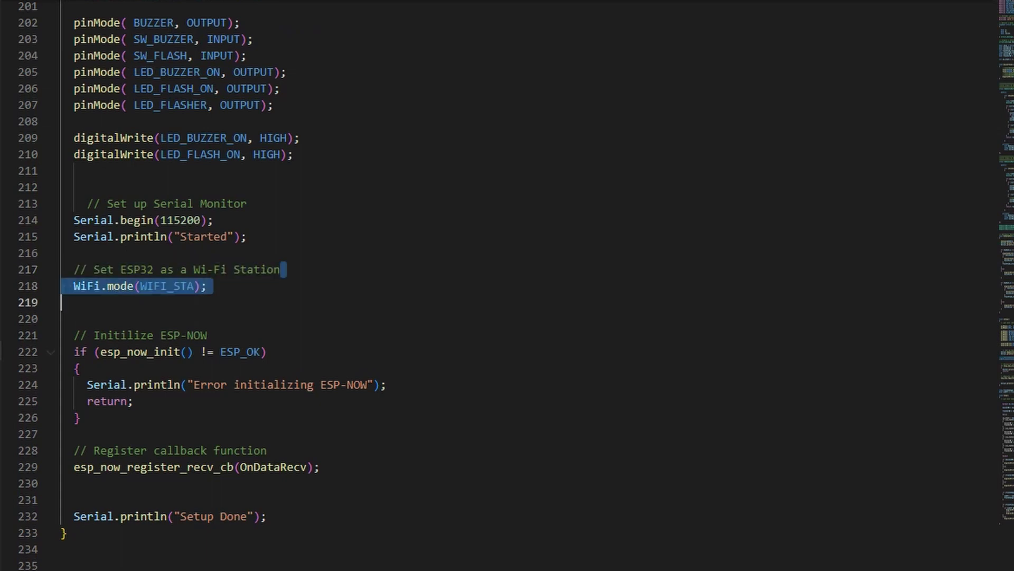
left_click(67, 302)
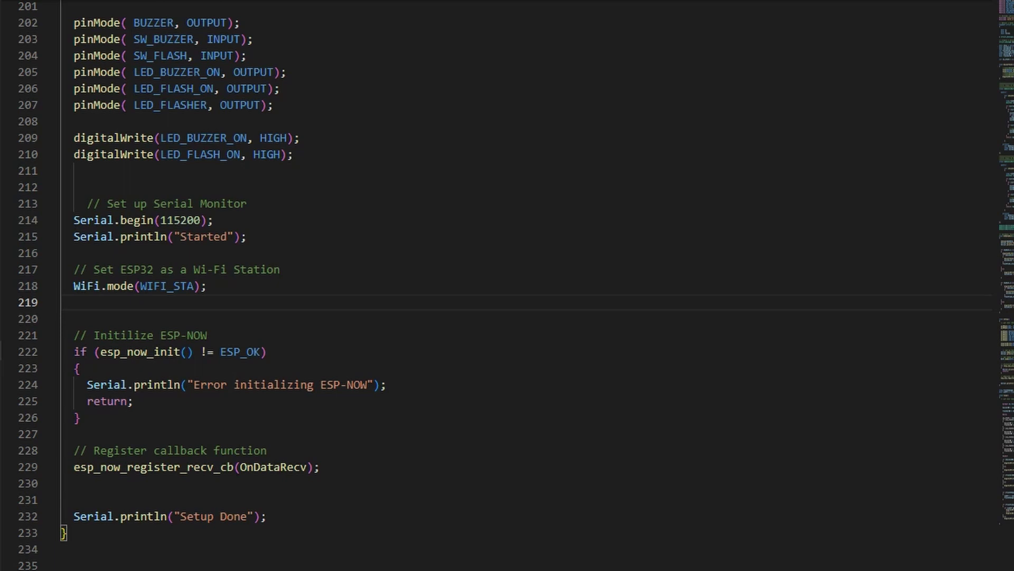
left_click(68, 417)
key("shift+Up")
key("shift+Up")
key("shift+Up")
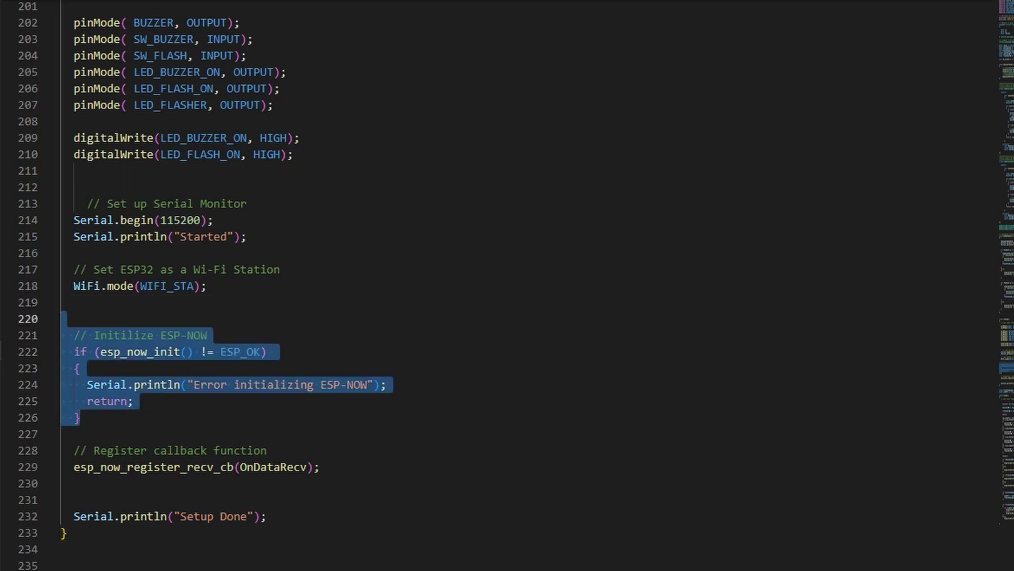
left_click(67, 302)
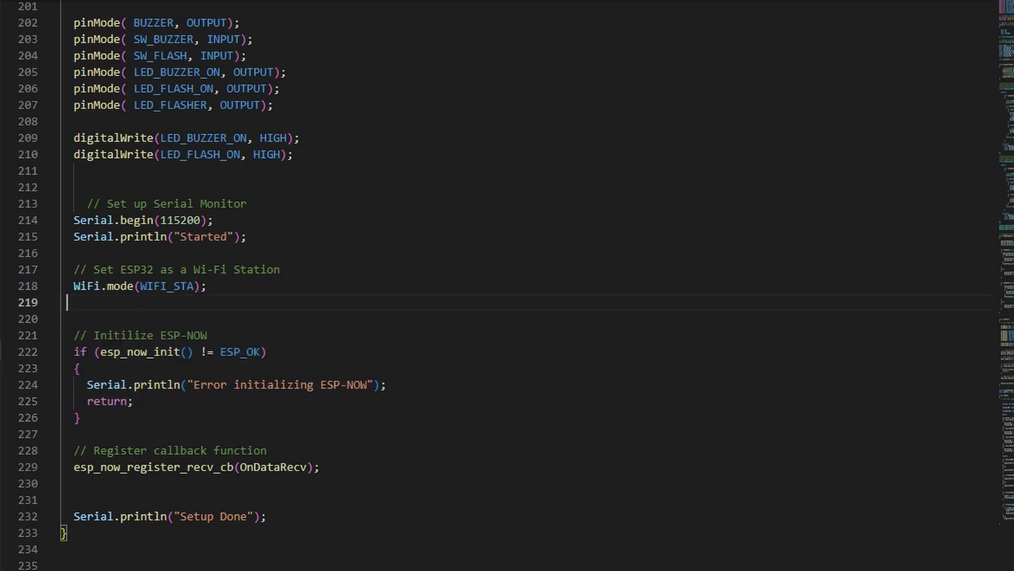
left_click_drag(321, 467, 62, 467)
left_click(68, 433)
scroll(507, 317, "down", 5)
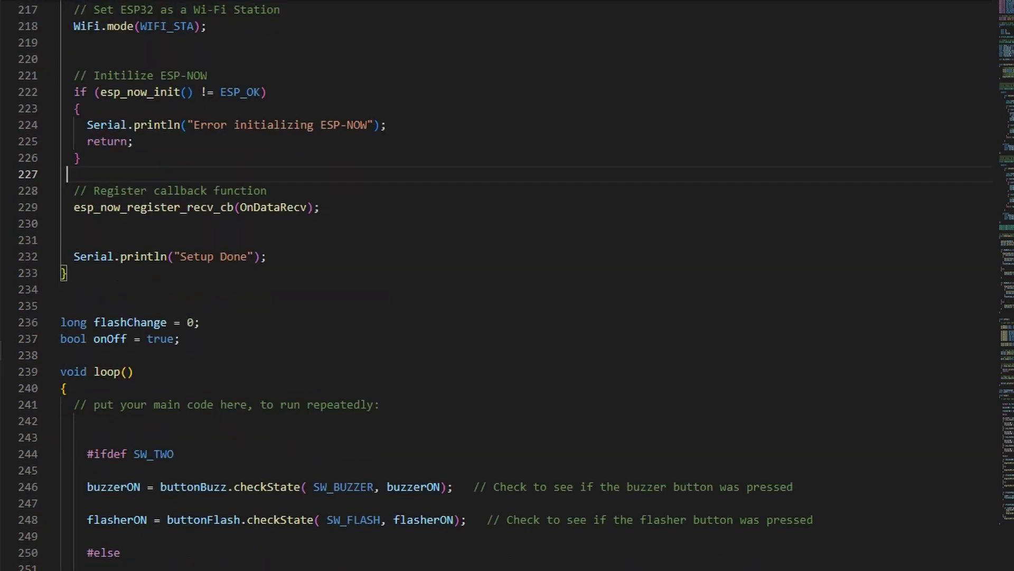
scroll(507, 317, "down", 4)
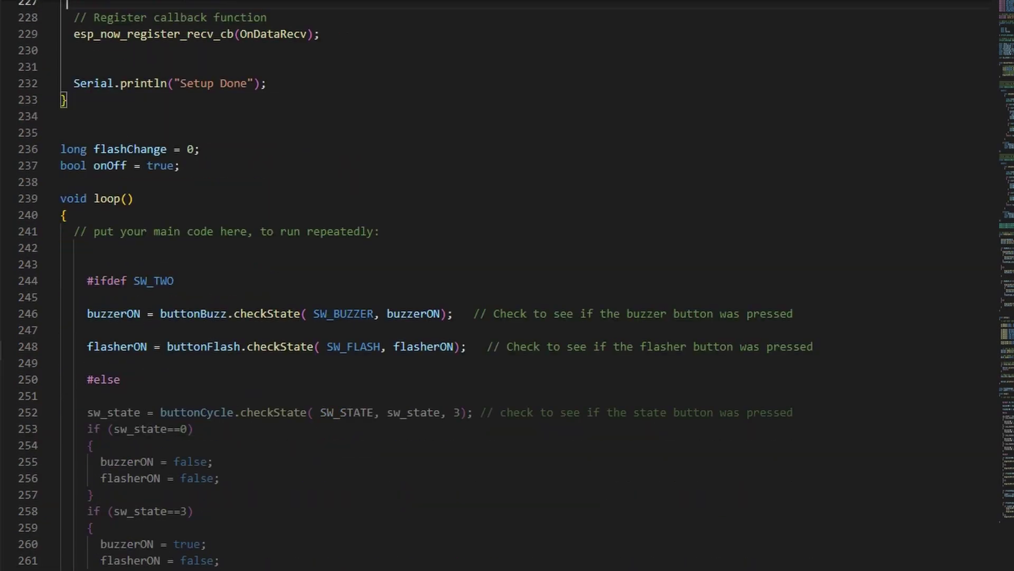
scroll(507, 317, "down", 5)
scroll(507, 317, "down", 3)
scroll(507, 317, "down", 3)
scroll(507, 317, "down", 3)
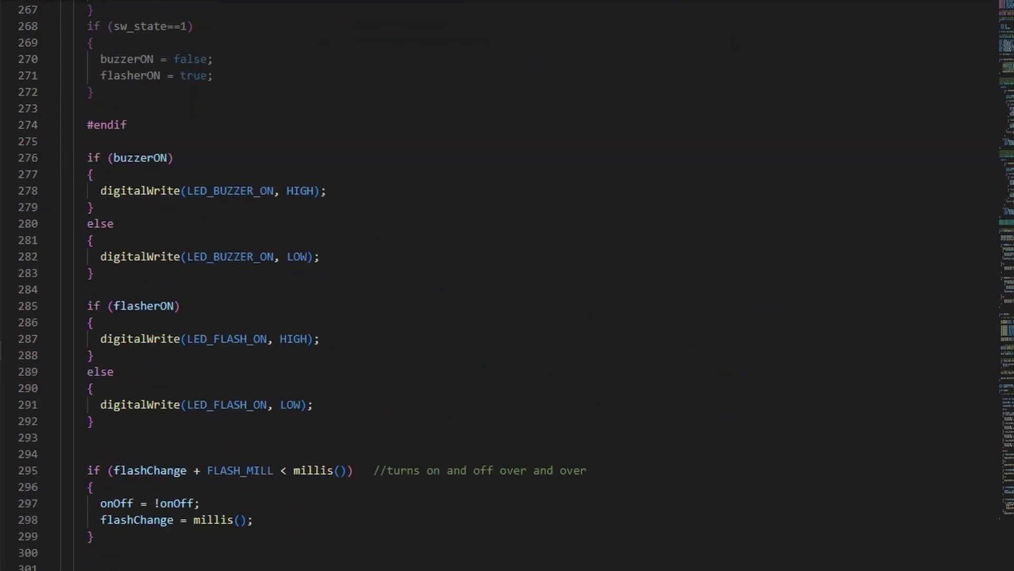
scroll(507, 317, "down", 4)
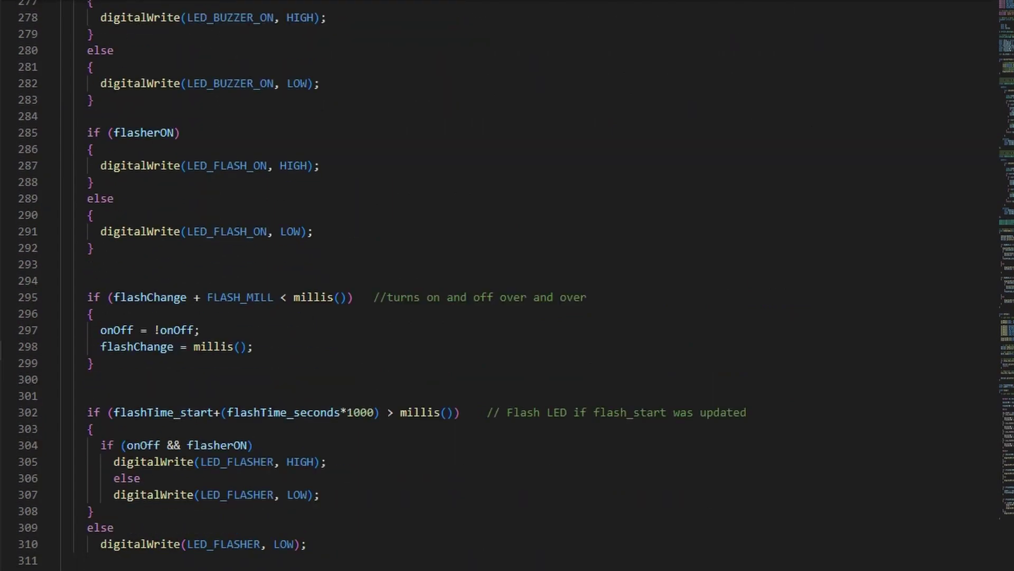
scroll(508, 317, "down", 3)
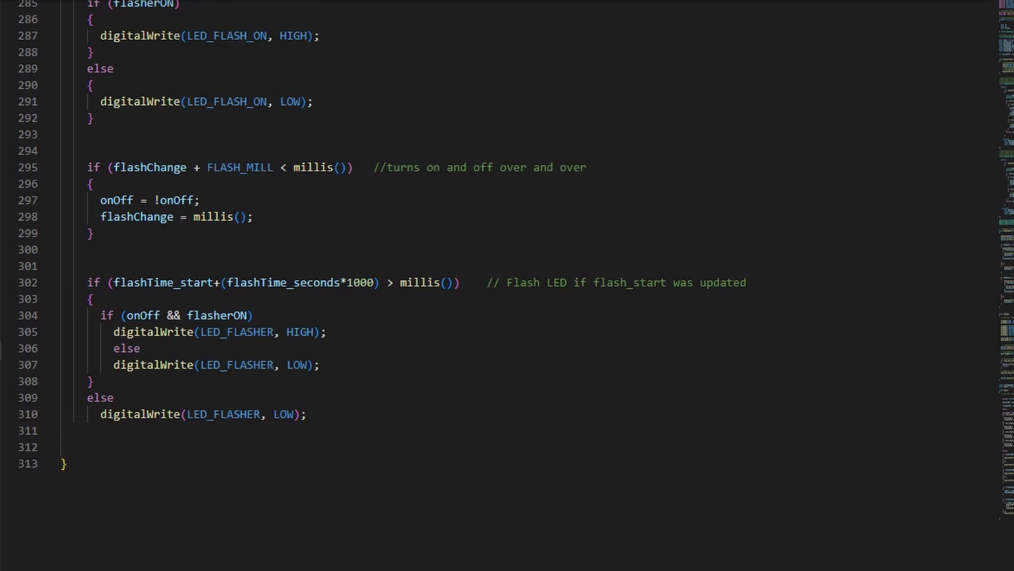
scroll(508, 318, "up", 3)
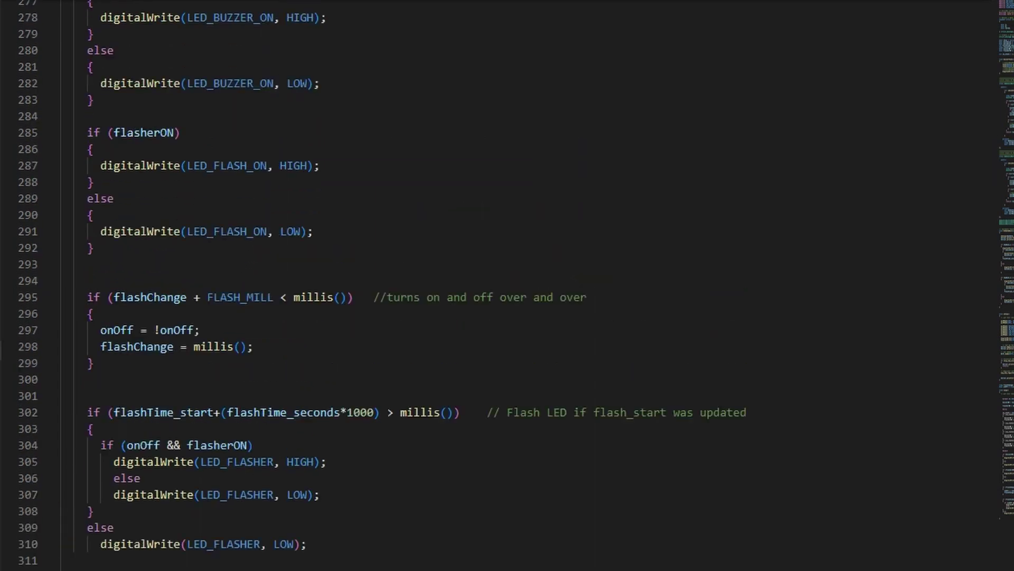
scroll(507, 317, "up", 2)
scroll(507, 317, "up", 3)
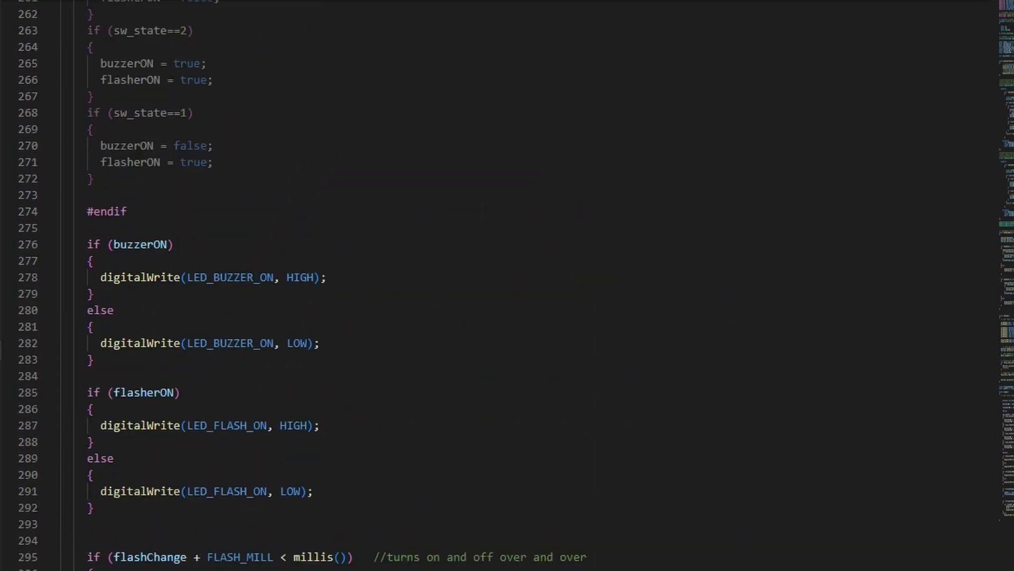
scroll(507, 317, "up", 3)
scroll(507, 318, "up", 3)
scroll(508, 318, "up", 2)
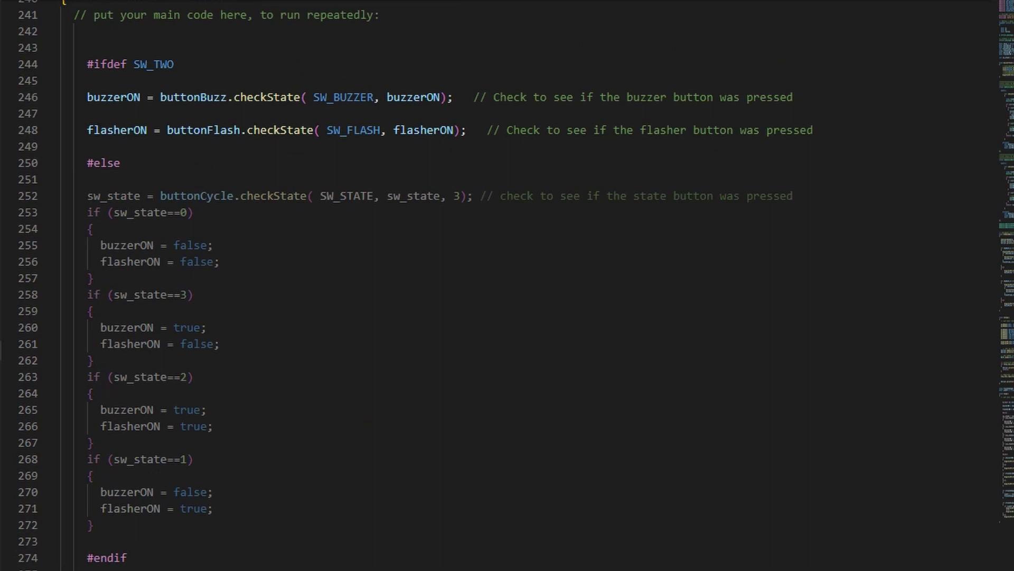
scroll(507, 317, "up", 2)
scroll(508, 317, "up", 2)
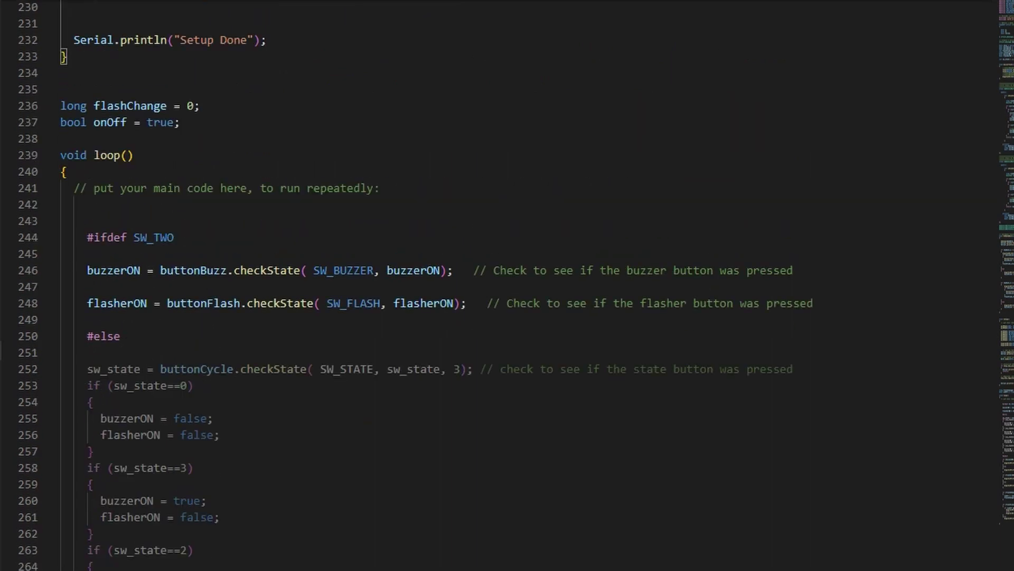